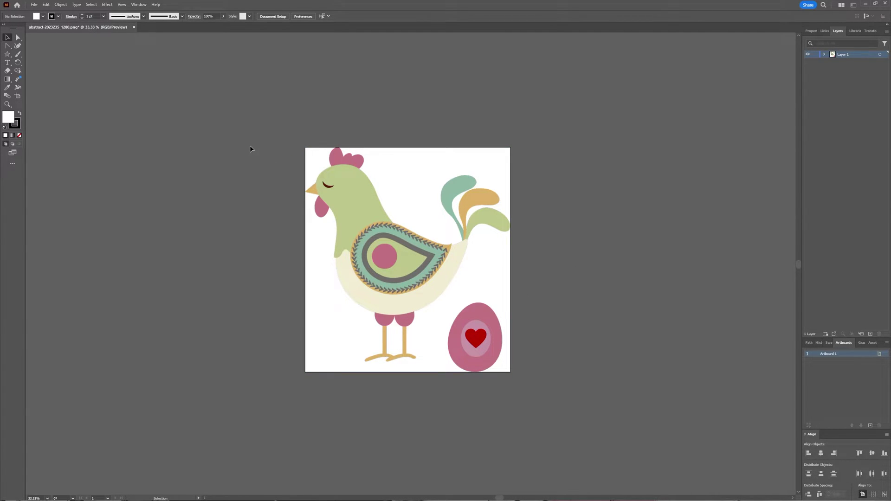
Open the Image Trace panel from the Window menu and select the placed chicken picture
scroll(402, 207, "up", 1)
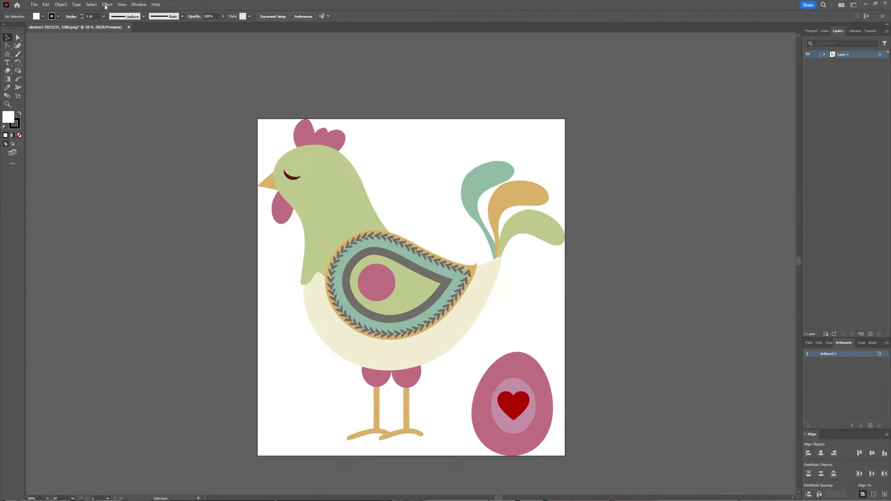
left_click(134, 5)
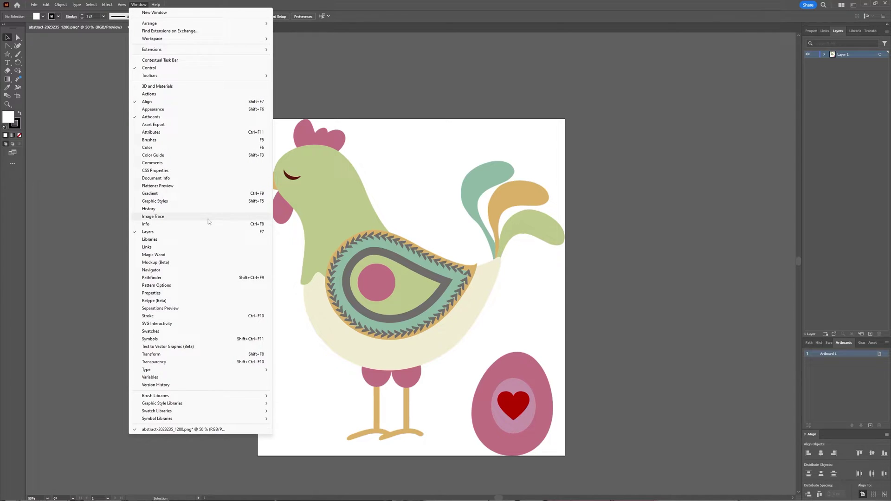
left_click(174, 216)
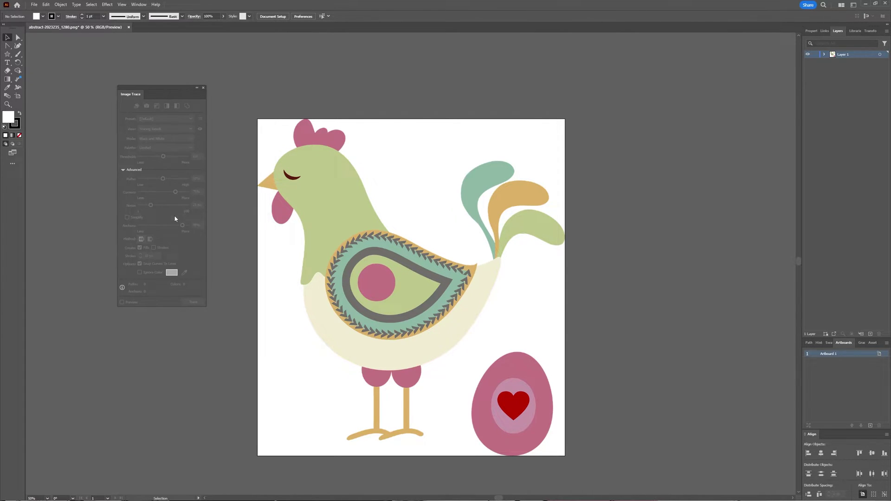
key("v")
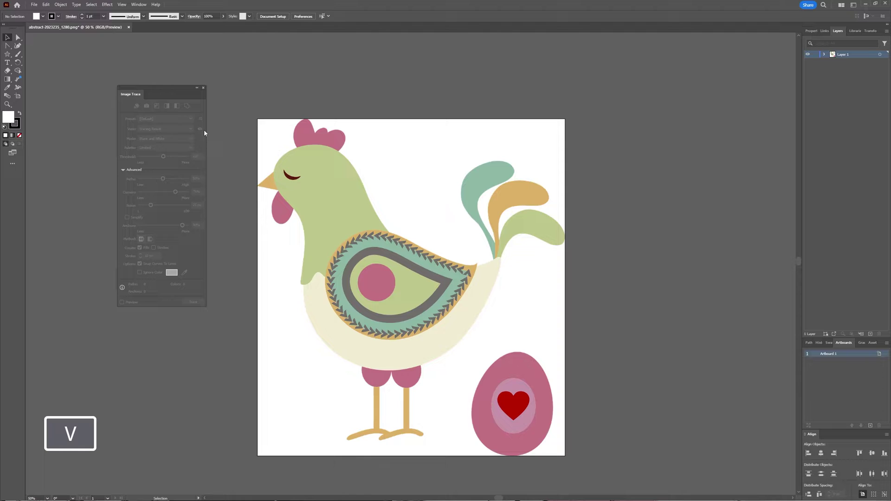
left_click(437, 193)
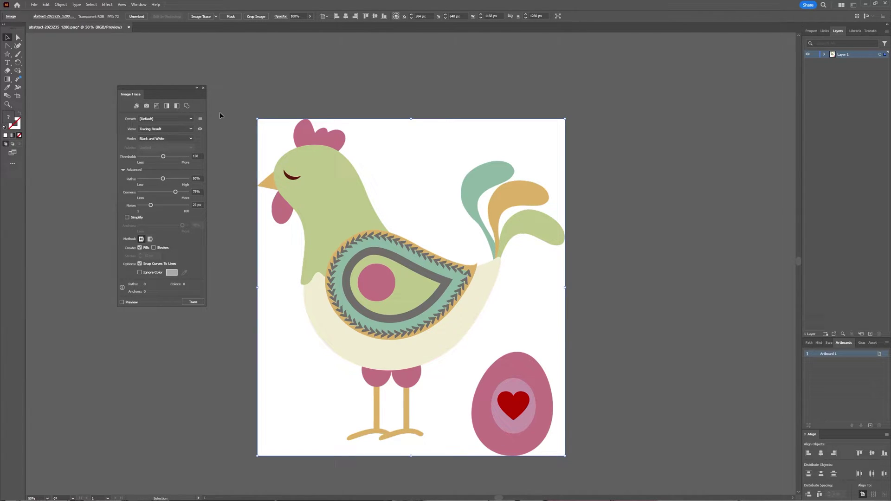
Trace the chicken in Color mode with white ignored, producing a 20-colour tracing
left_click(172, 139)
left_click(168, 146)
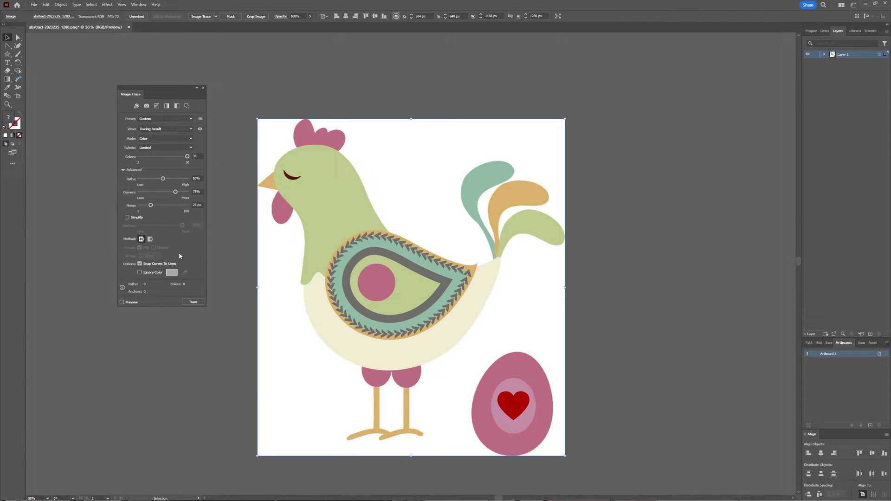
left_click(123, 170)
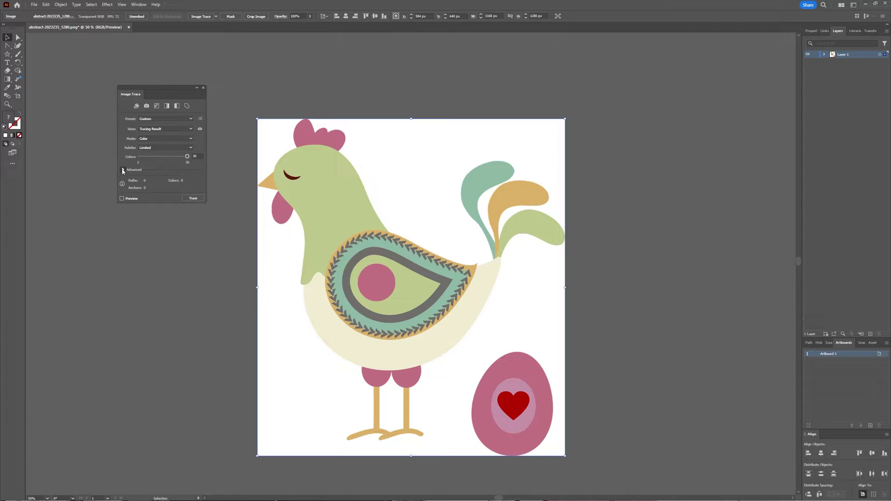
left_click(123, 170)
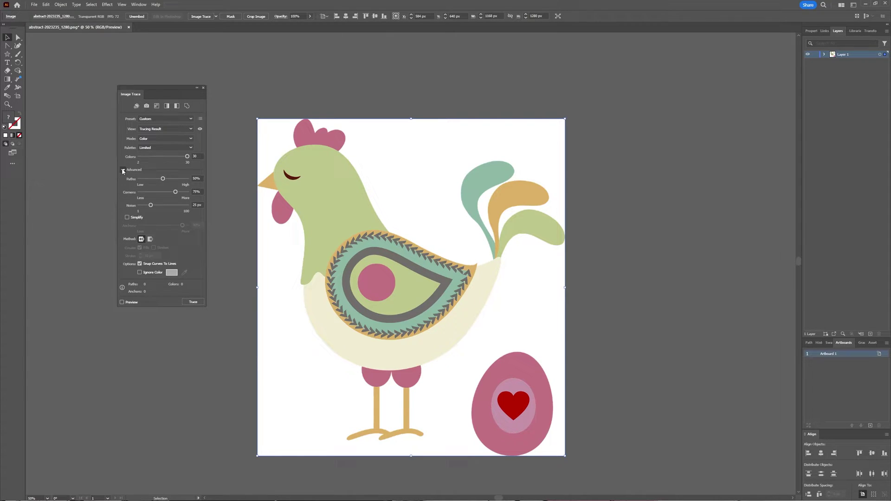
left_click(139, 273)
left_click(194, 302)
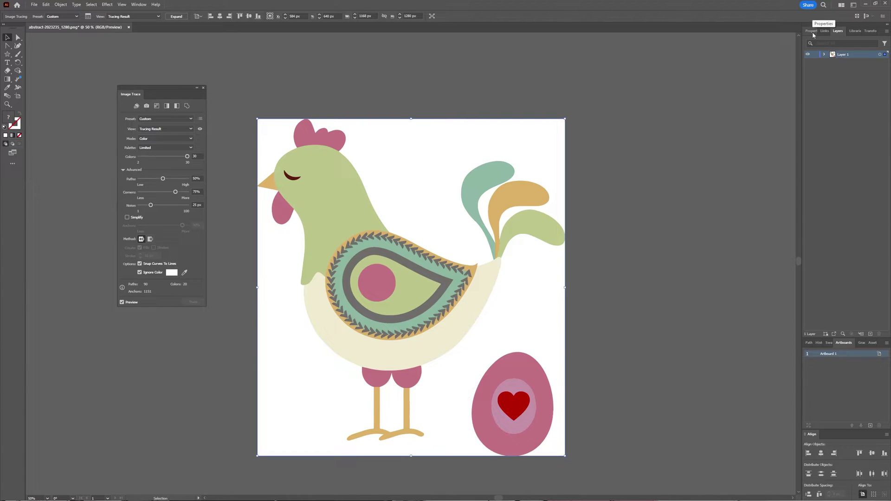
Expand the colour trace into editable vector paths from Properties and close Image Trace
left_click(813, 33)
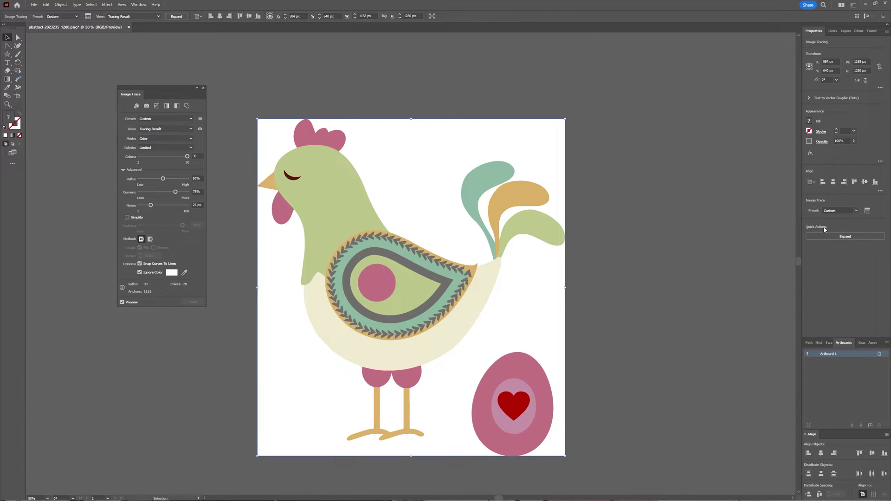
left_click(844, 236)
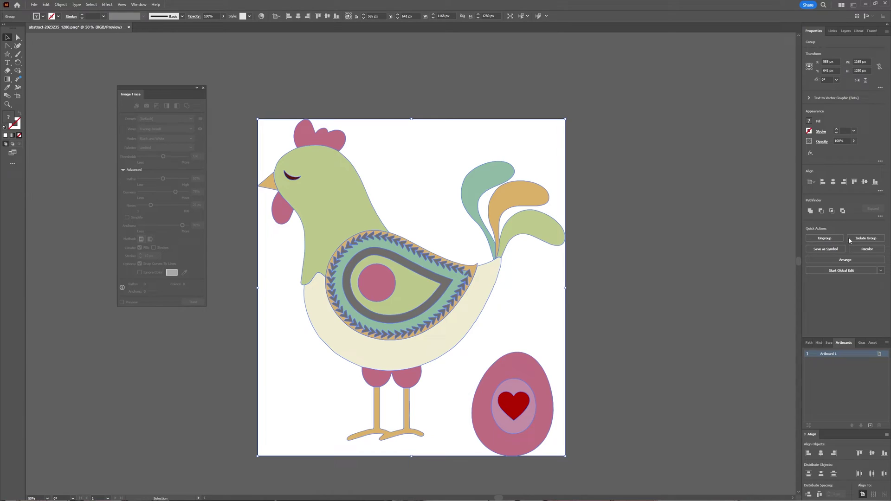
left_click(203, 87)
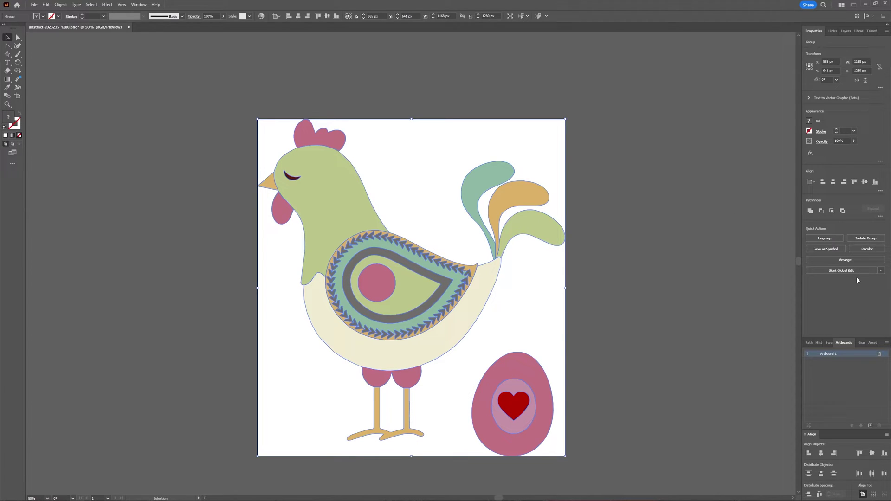
In Recolor, rotate the linked colour wheel toward orange to shift the whole palette
left_click(868, 253)
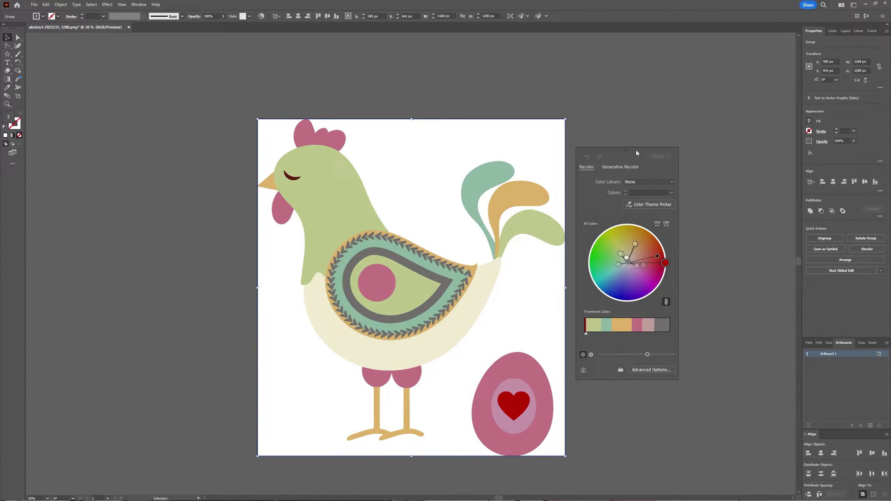
left_click_drag(635, 154, 208, 89)
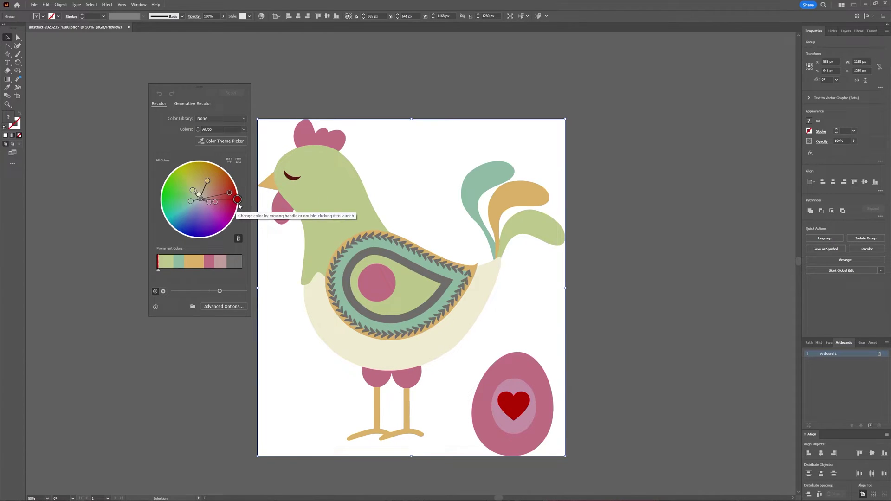
left_click_drag(238, 200, 218, 165)
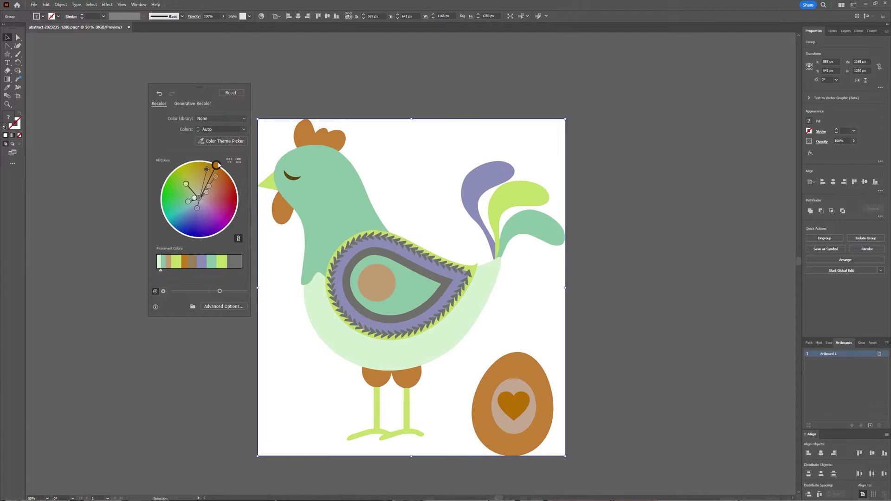
With harmony unlinked, make the comb and egg red, the paisley band blue, the body brighter green
left_click(239, 238)
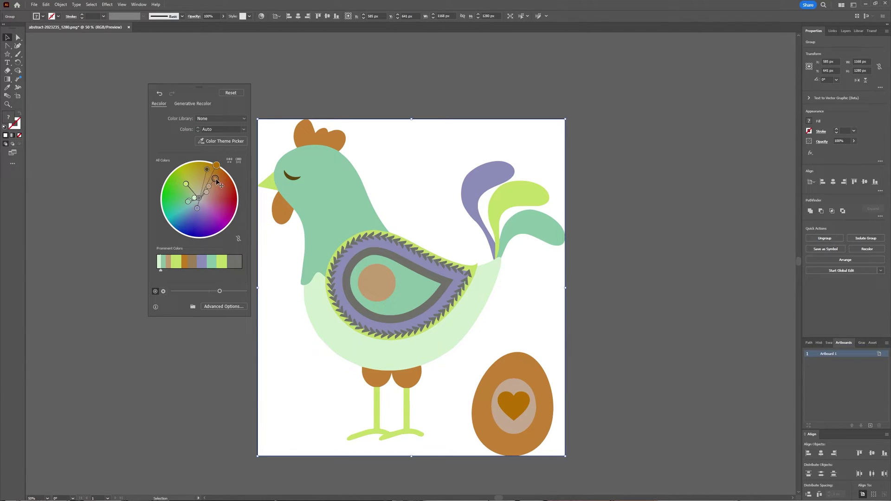
left_click_drag(216, 182, 202, 223)
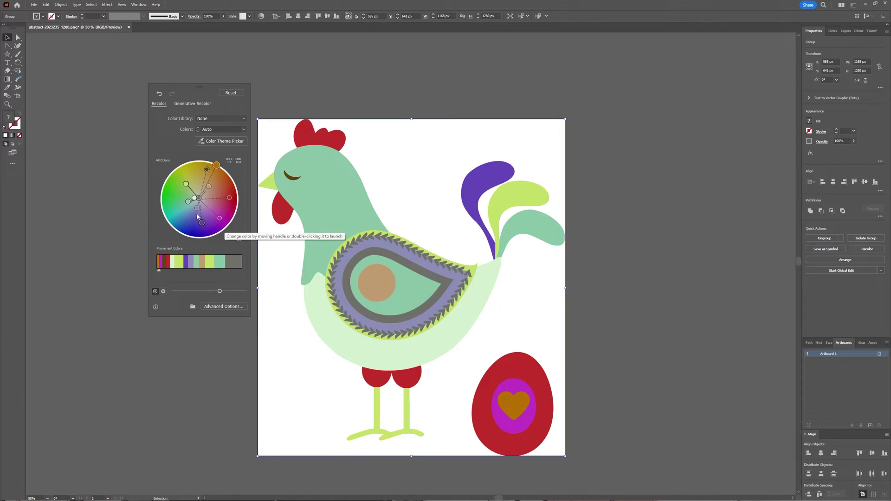
left_click_drag(197, 211, 177, 200)
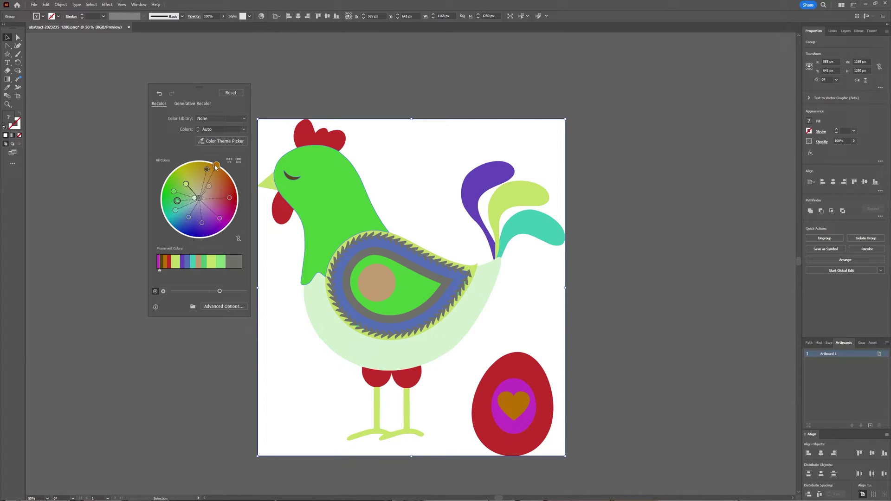
left_click_drag(178, 200, 213, 181)
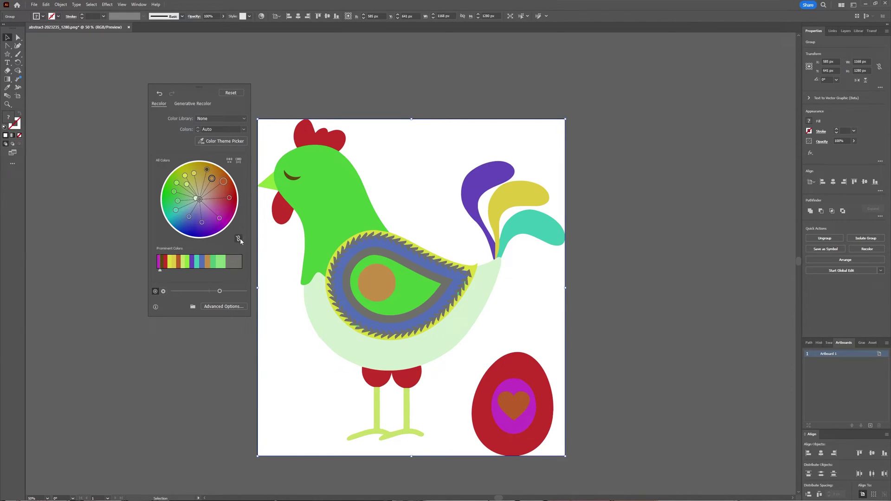
Relink the harmony colours and rotate them slightly together
left_click(239, 239)
left_click_drag(211, 179, 210, 180)
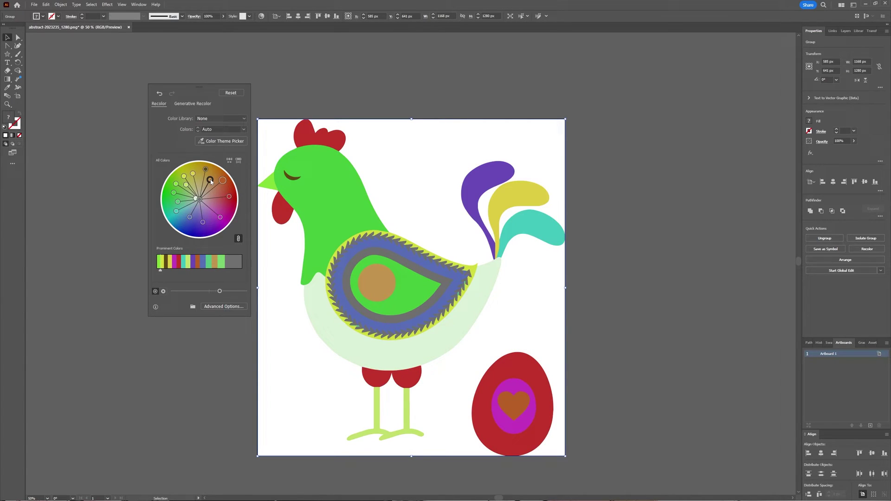
left_click(186, 185)
Unlinked again, mute red to pink, saturate the tan circle orange, and lighten purple to lavender
left_click(203, 197)
left_click(239, 239)
left_click(220, 201)
mouse_move(220, 201)
left_mouse_down()
mouse_move(221, 183)
mouse_move(219, 190)
left_mouse_up()
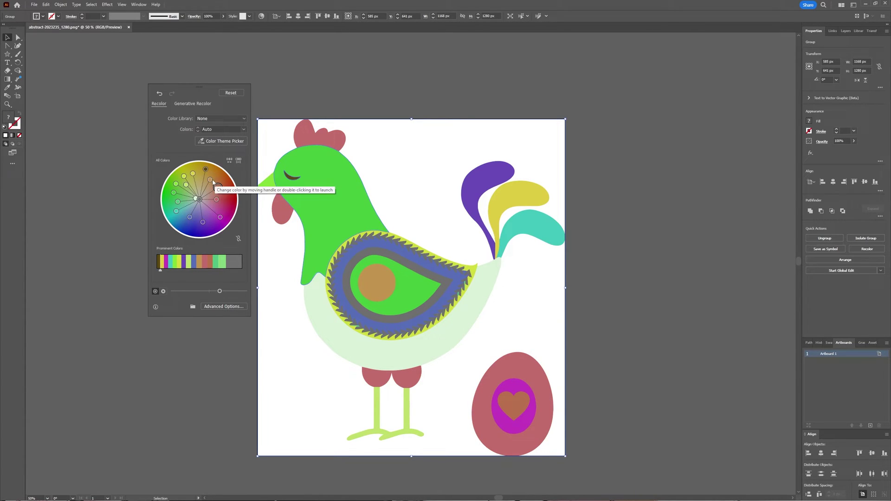
left_click_drag(215, 177, 216, 177)
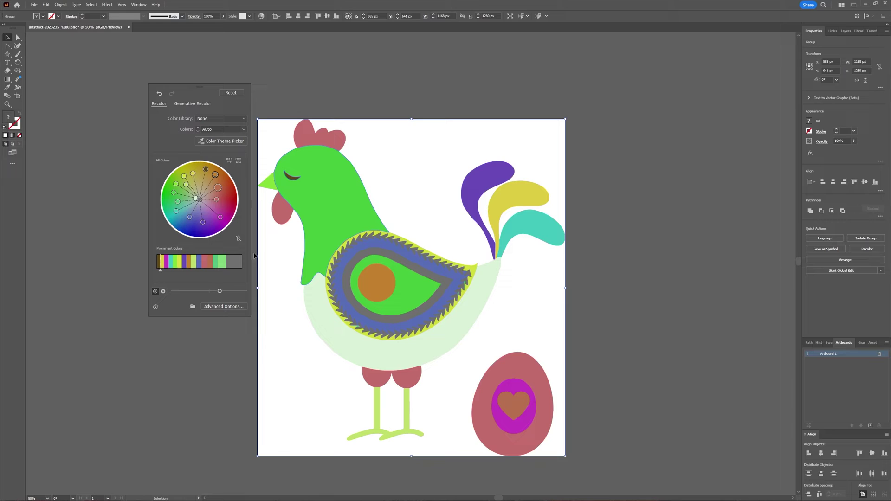
left_click_drag(203, 222, 202, 211)
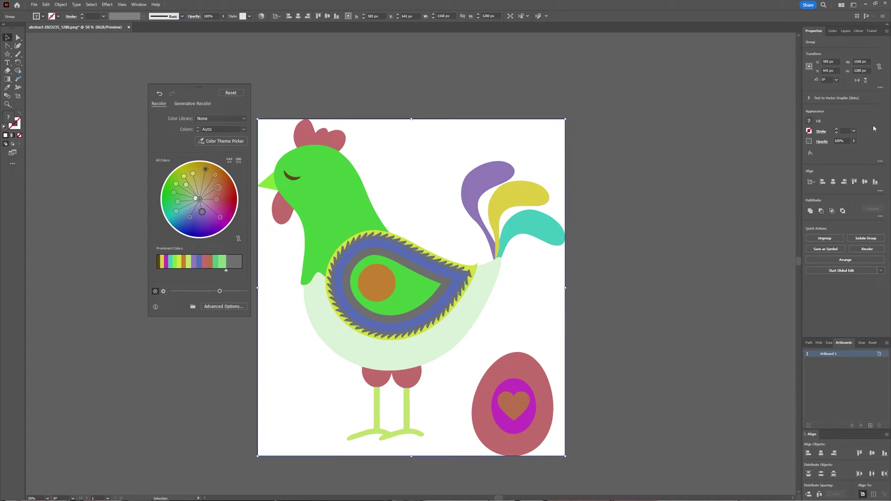
Expand Layer 1 in the Layers panel and close the Recolor window
left_click(845, 32)
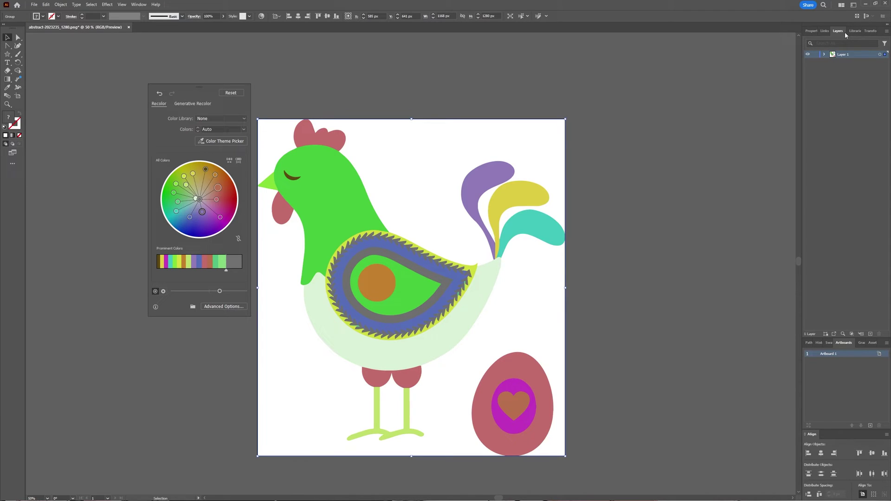
left_click(825, 54)
left_click_drag(205, 87, 170, 83)
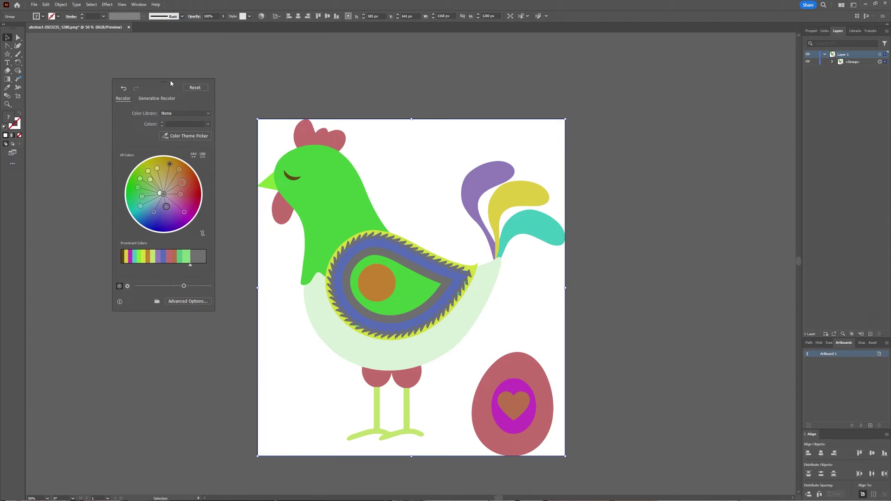
key("v")
left_click(249, 98)
Marquee-select the whole chicken, ungroup it into separate paths, and collapse Layer 1
left_click_drag(249, 96, 576, 422)
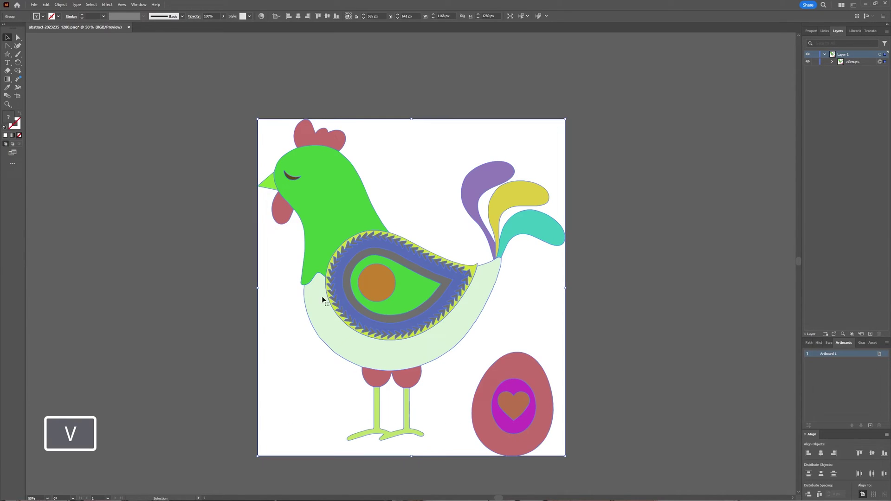
right_click(382, 290)
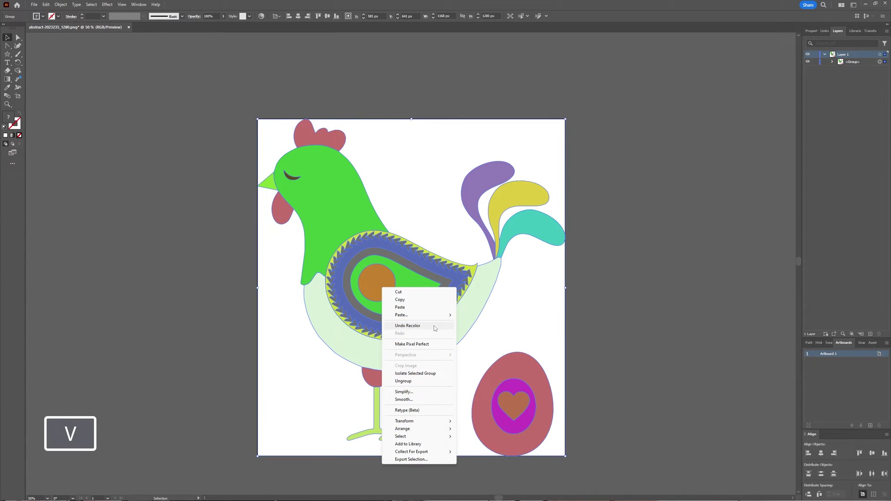
left_click(408, 381)
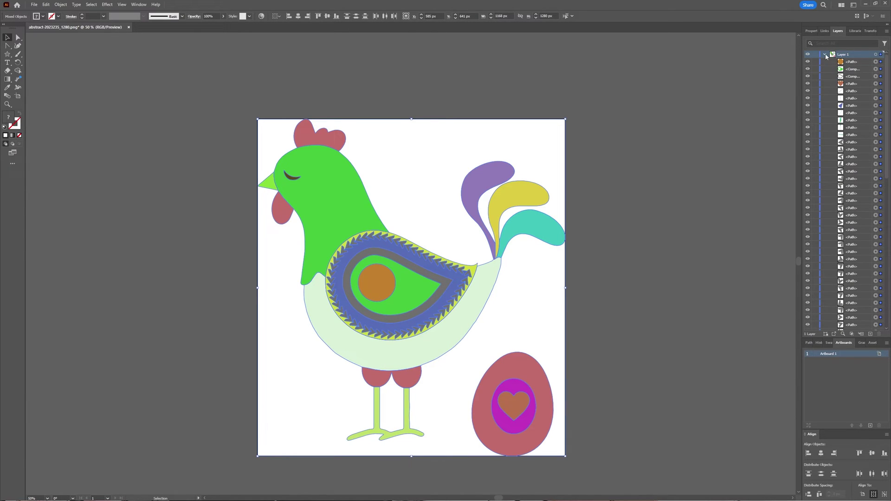
left_click(824, 55)
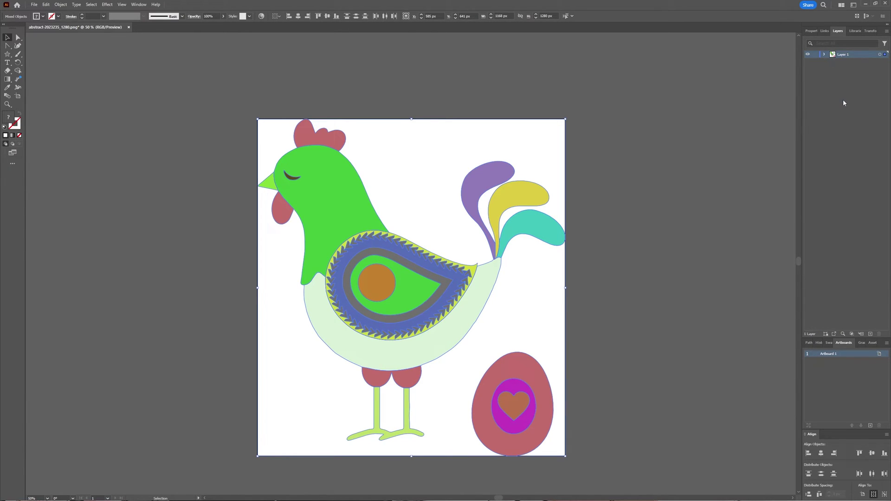
Recolor the purple tail feather to blue
left_click(589, 145)
left_click(501, 180)
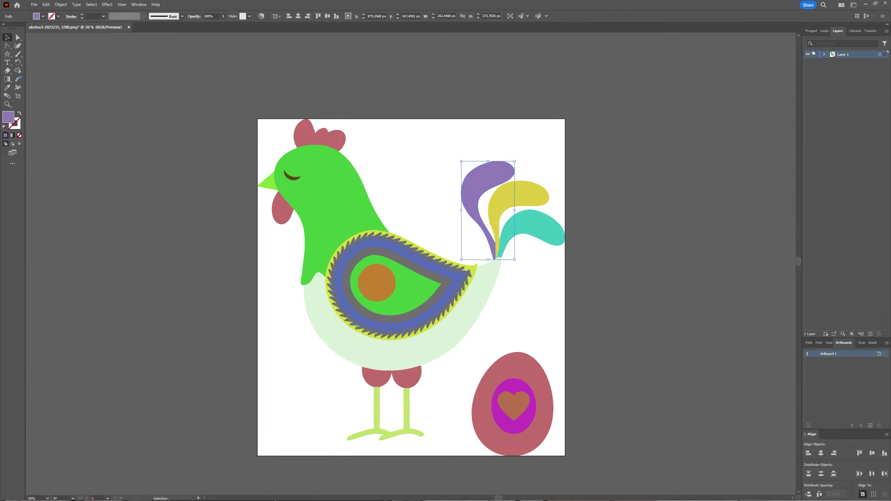
left_click(812, 31)
left_click(866, 212)
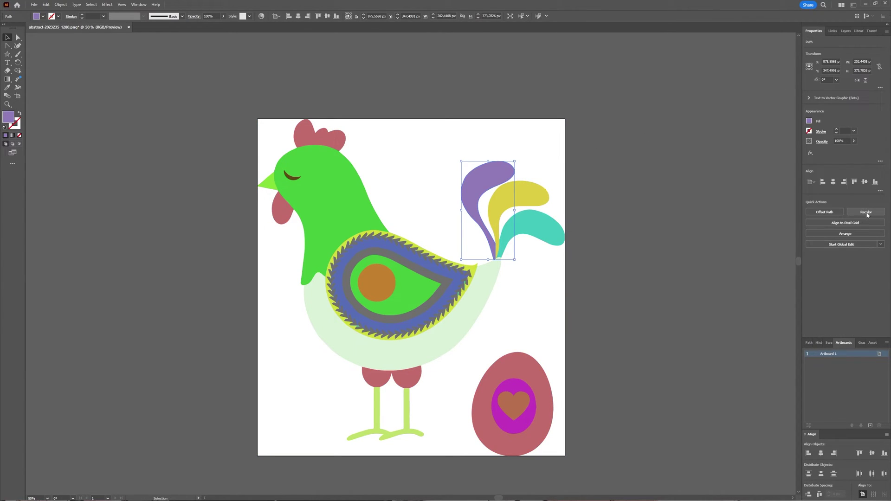
left_click_drag(583, 150, 187, 109)
left_click_drag(187, 237, 160, 247)
Recolor the yellow tail feather to red-orange
left_click(532, 200)
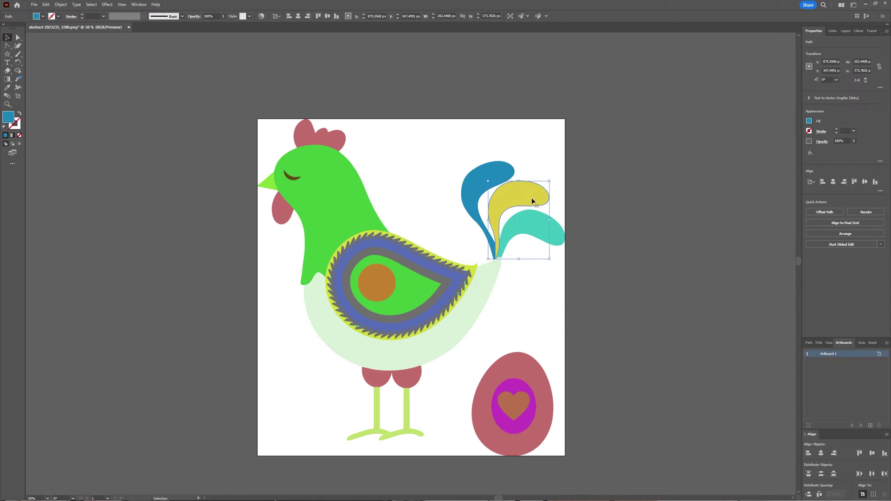
left_click(865, 212)
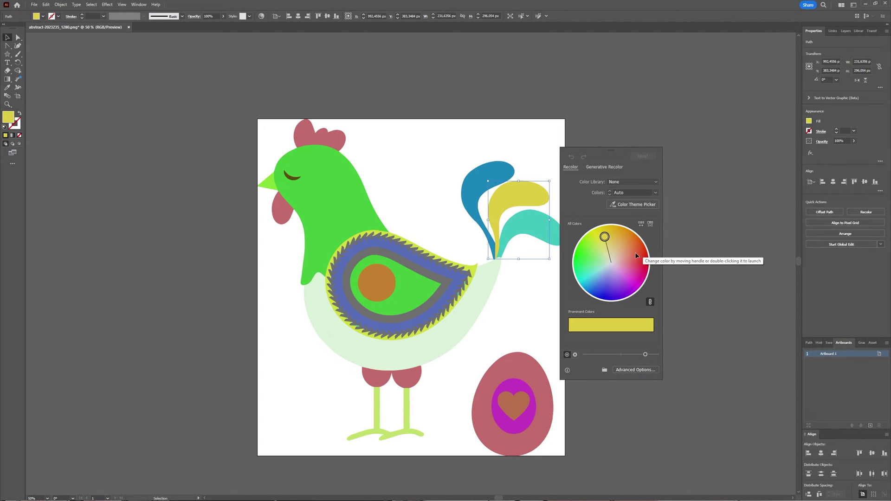
left_click_drag(608, 235, 637, 249)
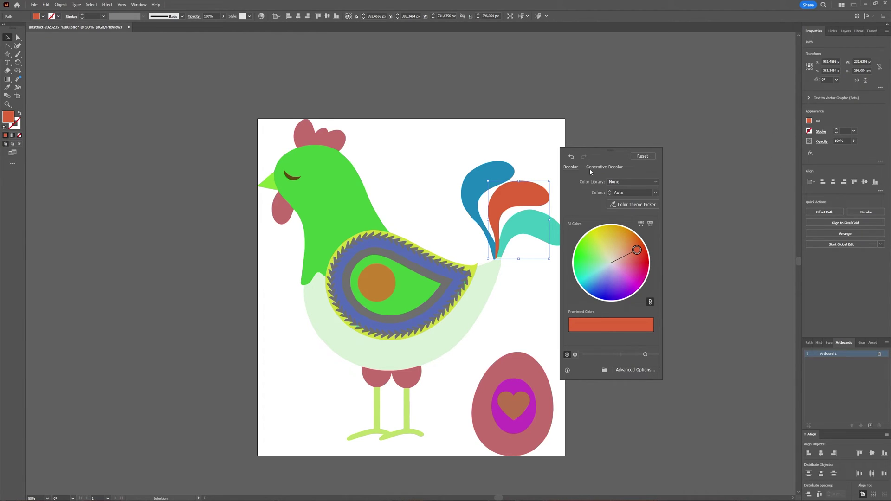
left_click_drag(602, 153, 116, 122)
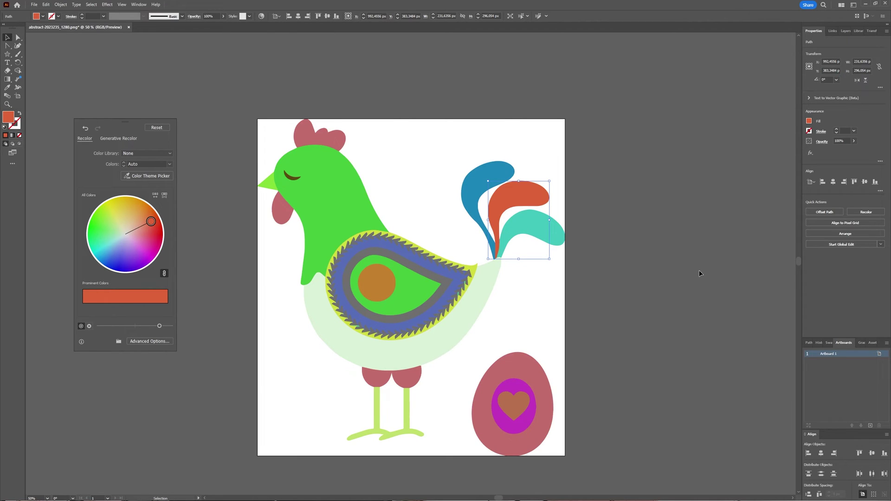
Recolor the teal tail feather to deep blue
left_click(560, 229)
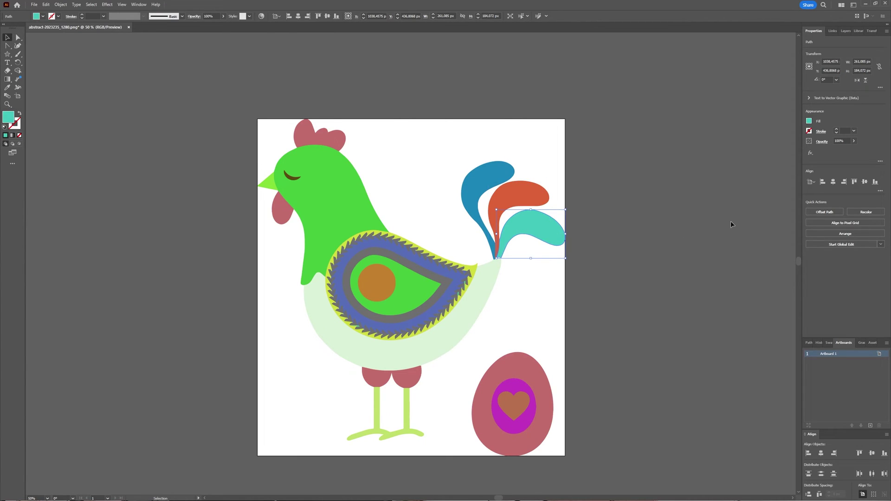
left_click(855, 216)
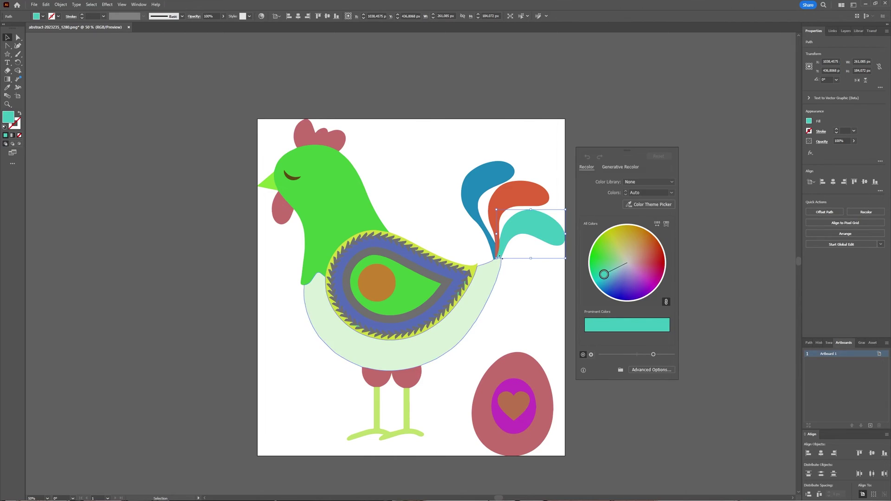
left_click_drag(604, 275, 618, 290)
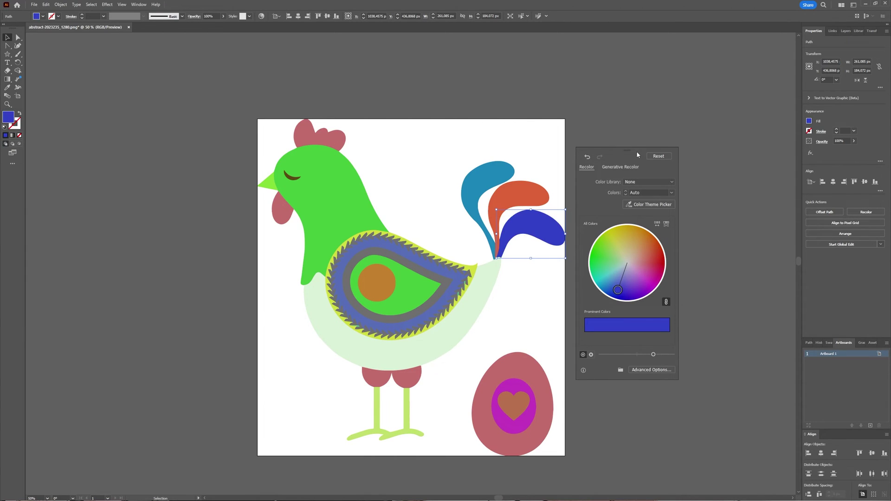
left_click_drag(636, 151, 208, 132)
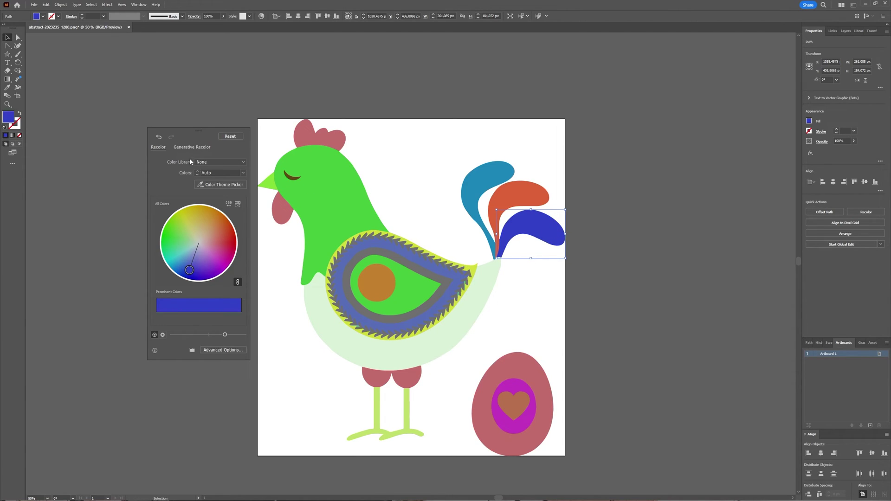
Switch the Recolor window to Generative Recolor, showing the prompt field and sample prompts
left_click(197, 147)
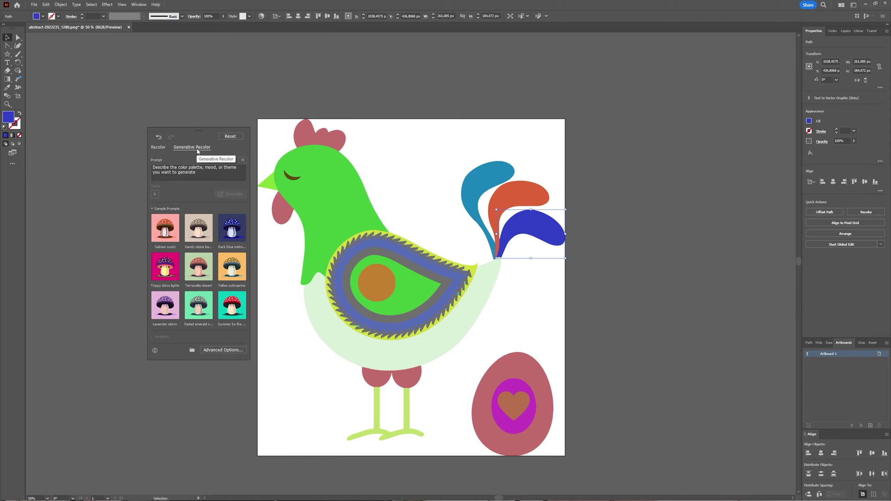